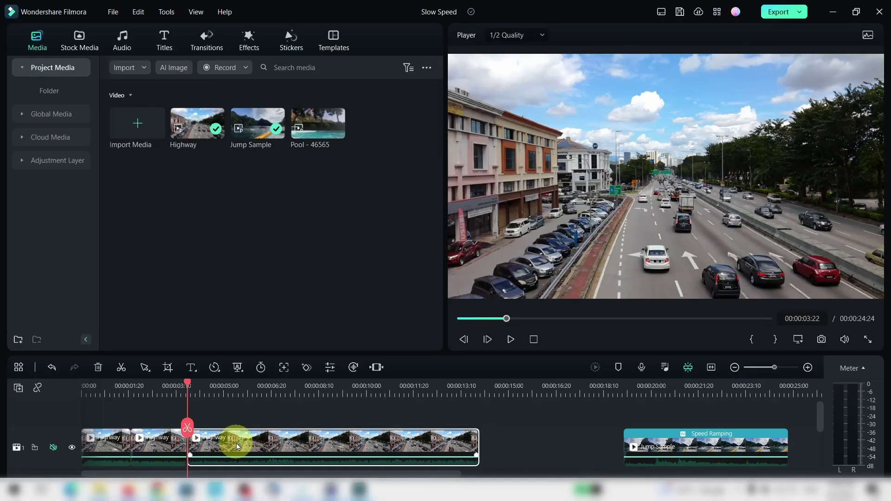
# Step: Bring up the Speed dropdown for the selected Highway clip
pyautogui.click(214, 368)
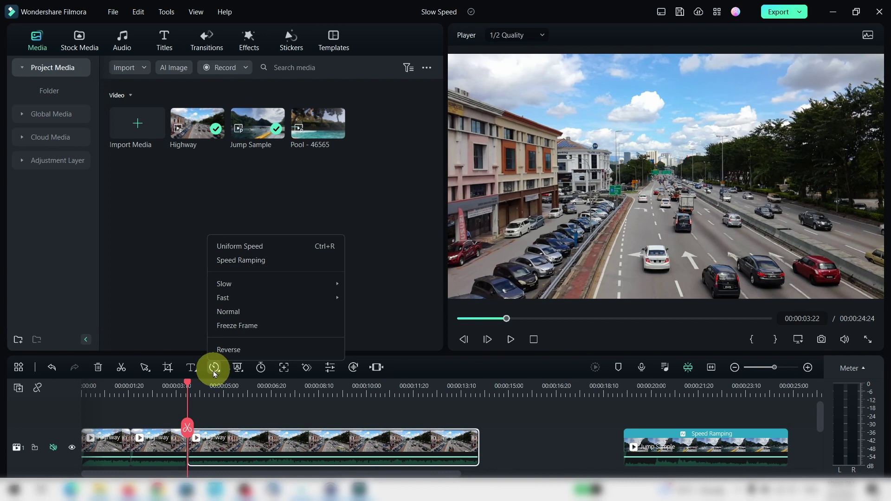
pyautogui.moveTo(231, 290)
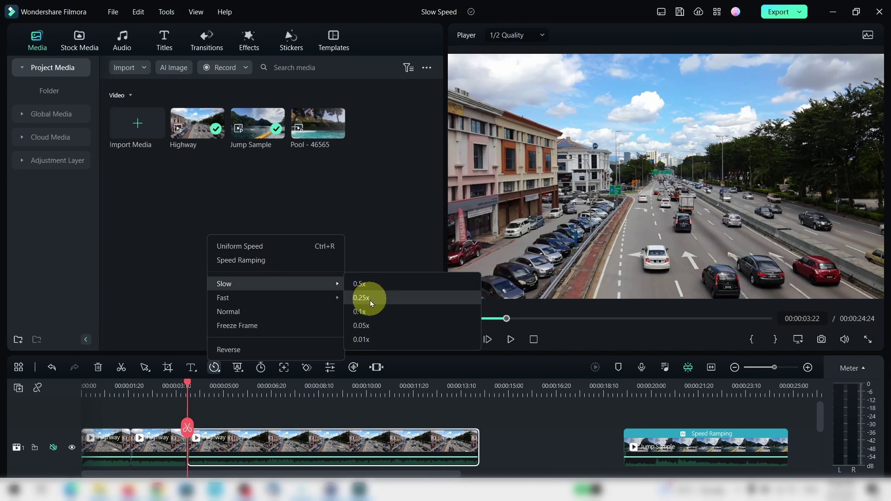
pyautogui.moveTo(325, 299)
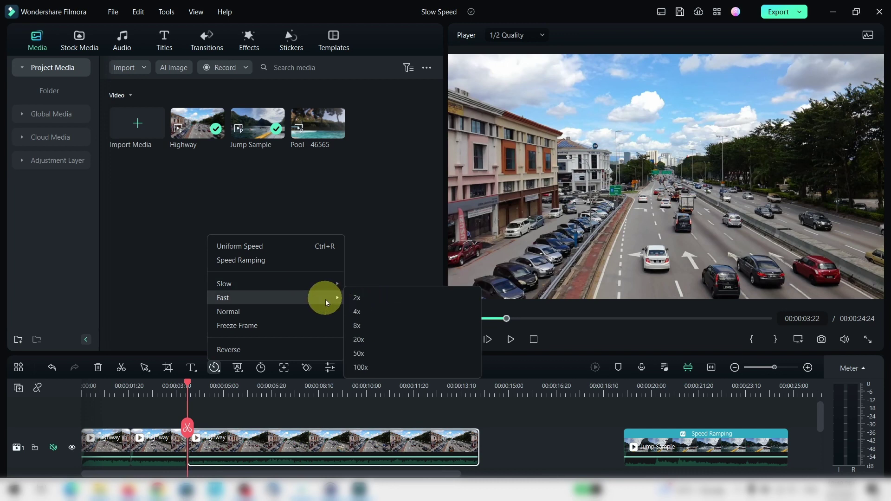
pyautogui.click(375, 300)
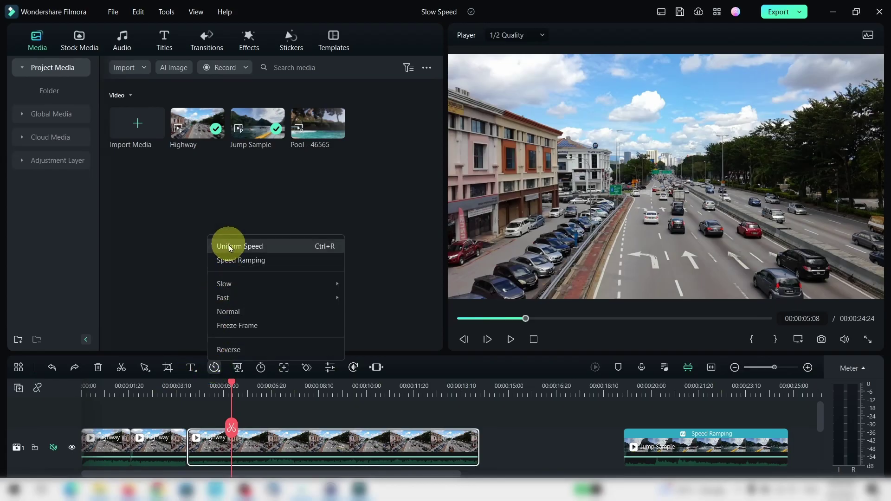
pyautogui.click(229, 246)
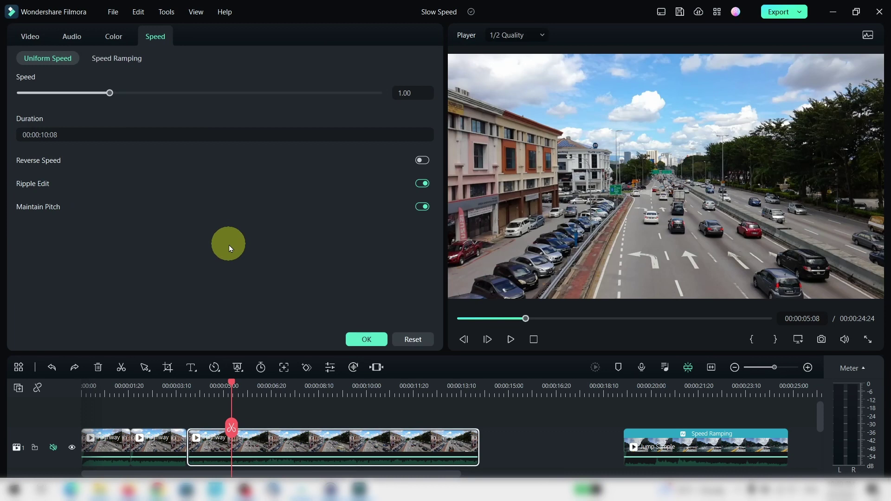
# Step: Set the Highway section to a uniform 3.00x speed with Reverse Speed on
pyautogui.click(412, 92)
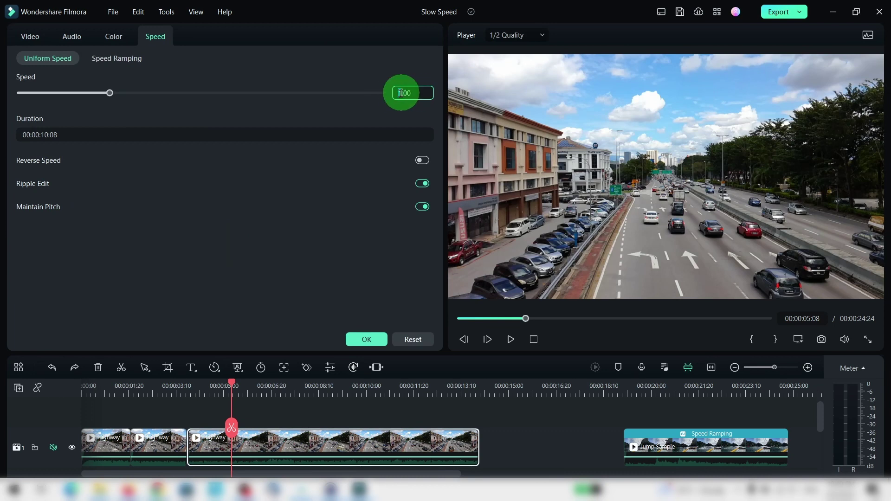
pyautogui.moveTo(401, 93); pyautogui.dragTo(422, 92)
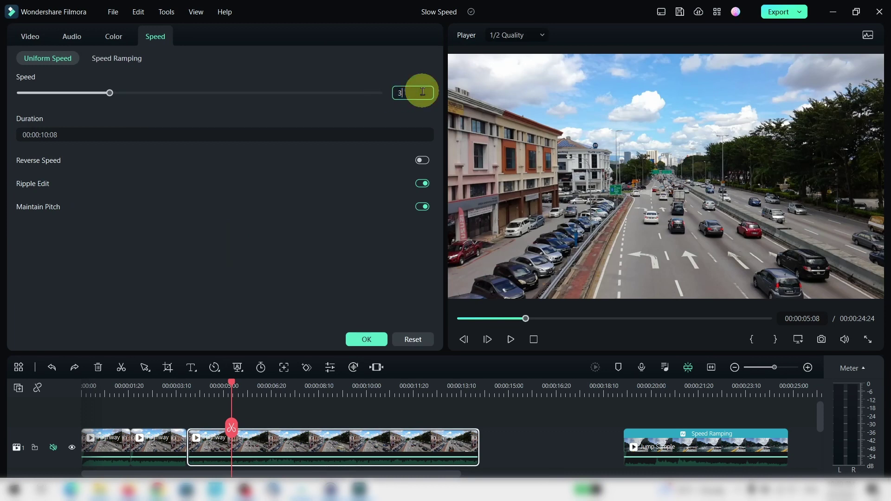
pyautogui.write('3')
pyautogui.press('Return')
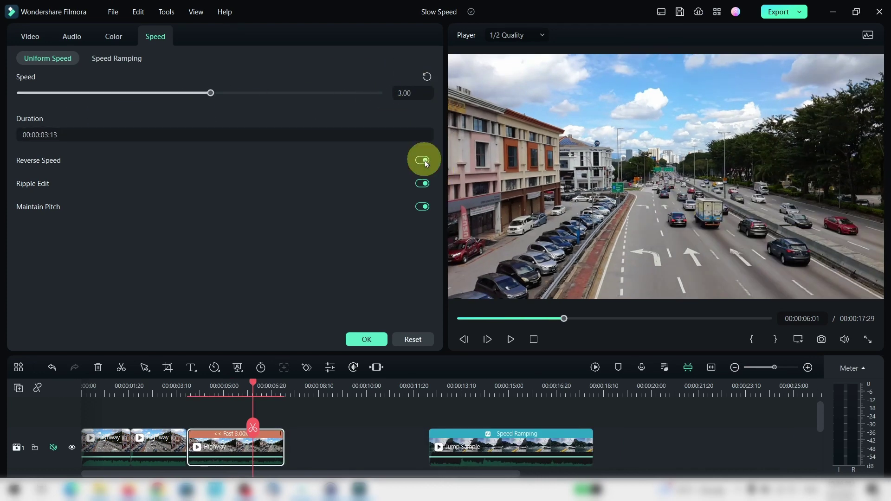
pyautogui.click(424, 161)
# Step: Preview the reversed 3x clip from about 00:00:04
pyautogui.click(198, 389)
pyautogui.press('space')
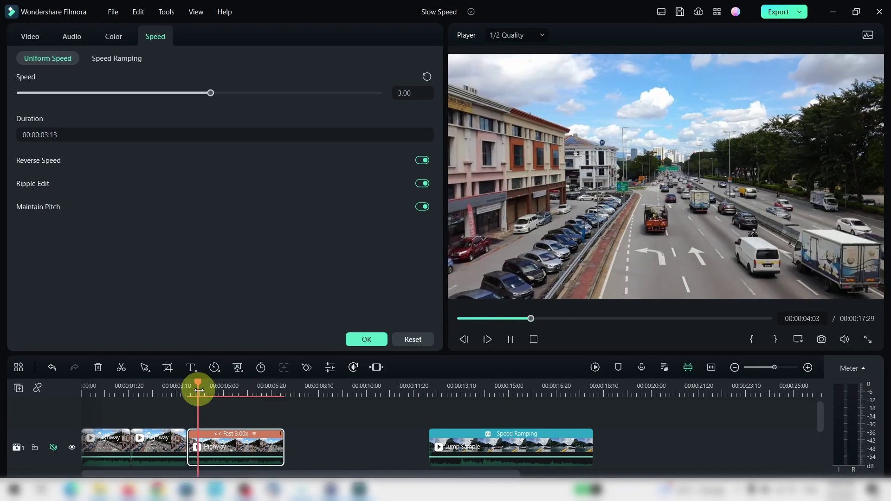
pyautogui.press('space')
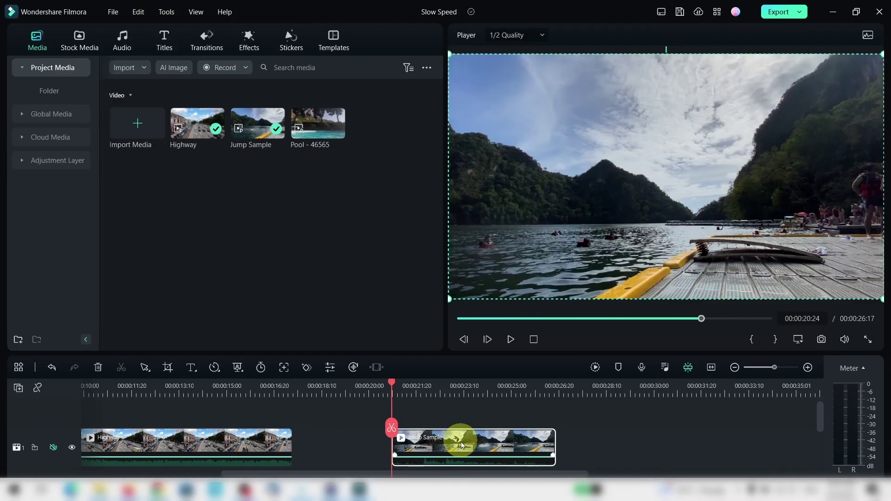
# Step: Show the Speed Ramping presets for the Jump Sample clip
pyautogui.doubleClick(455, 436)
pyautogui.click(214, 367)
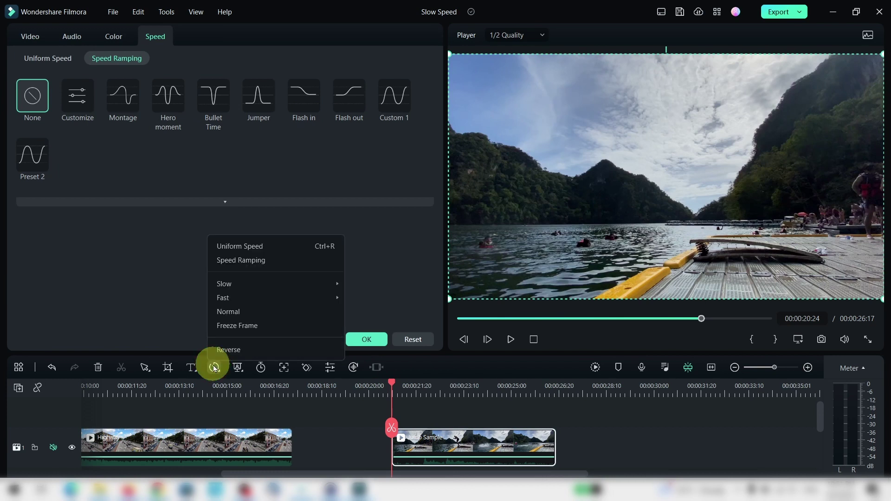
pyautogui.click(234, 259)
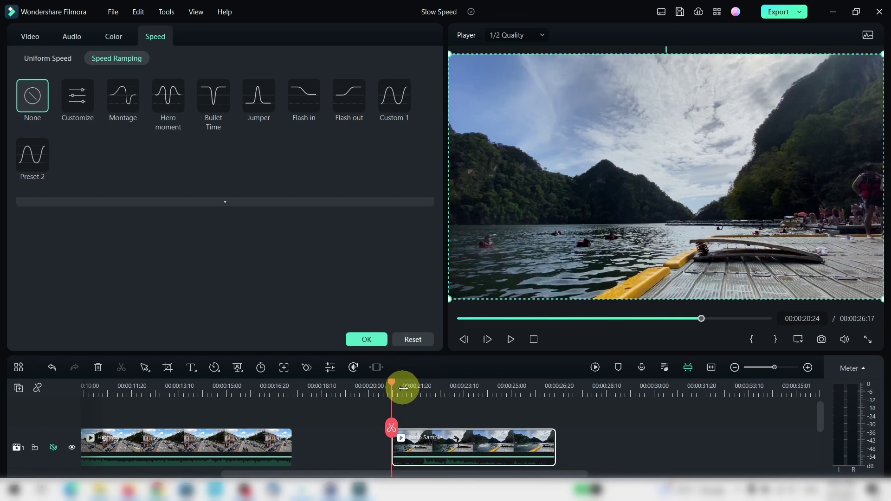
# Step: Preview the clip, then apply Montage, shortening it to 00:00:03:29
pyautogui.click(513, 340)
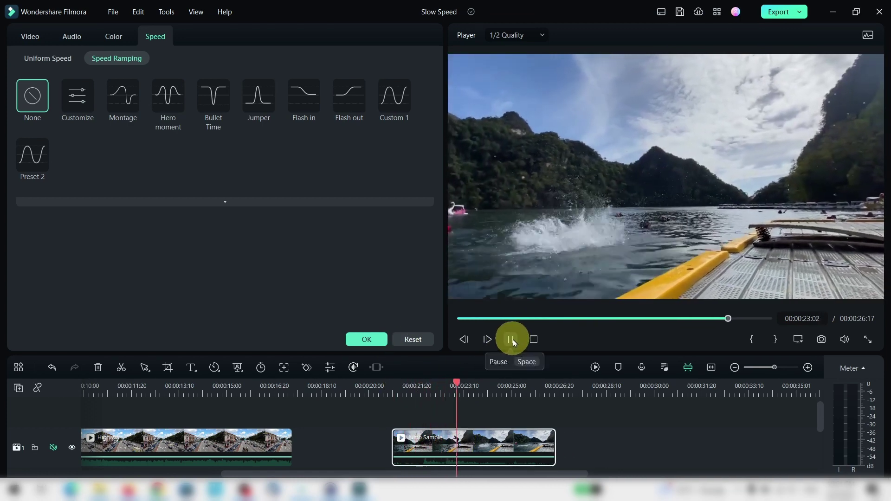
pyautogui.click(512, 340)
pyautogui.moveTo(474, 383); pyautogui.dragTo(398, 385)
pyautogui.click(121, 100)
pyautogui.scroll(-1, 443, 269)
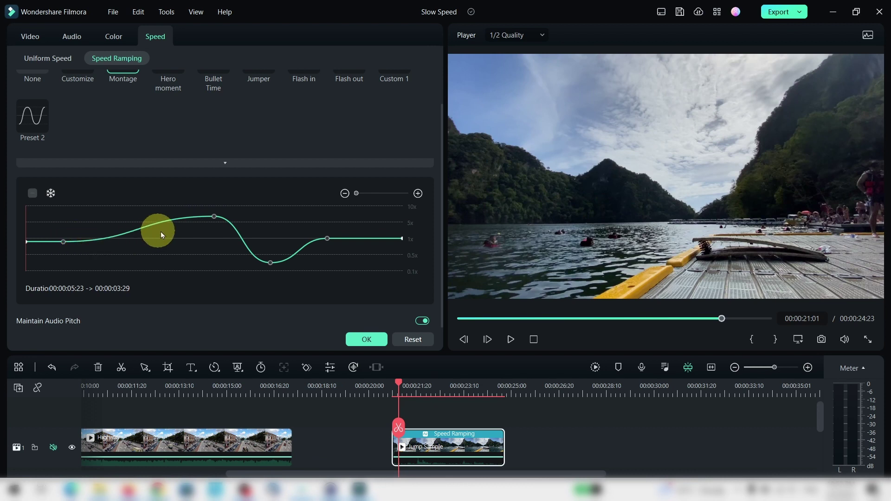
# Step: Pull the speed curve's peak down to about 0.30x and shift the slow point earlier
pyautogui.click(37, 249)
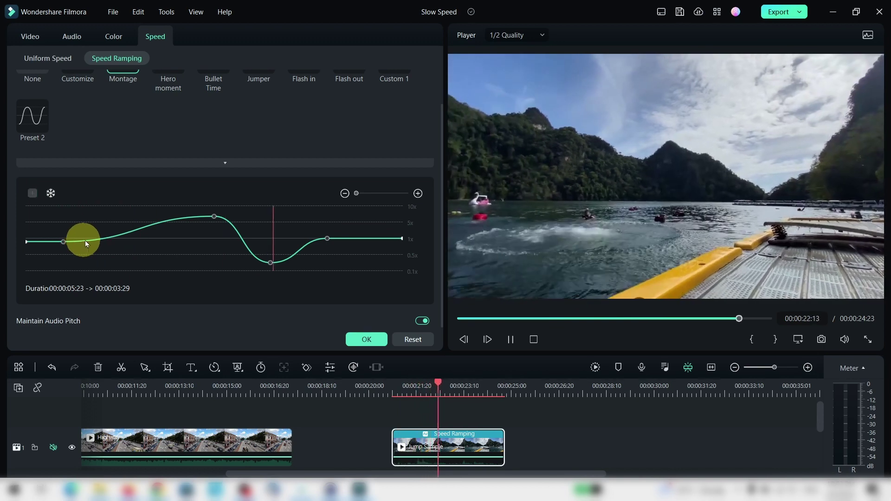
pyautogui.press('space')
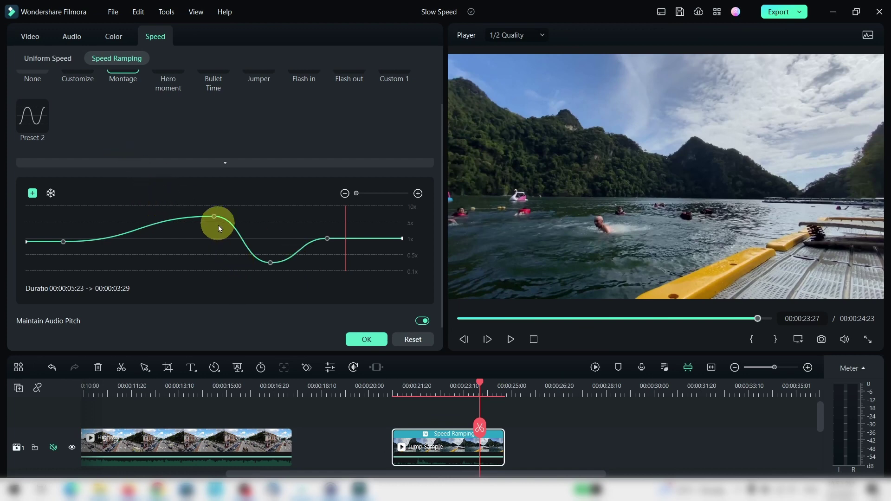
pyautogui.moveTo(213, 216); pyautogui.dragTo(113, 266)
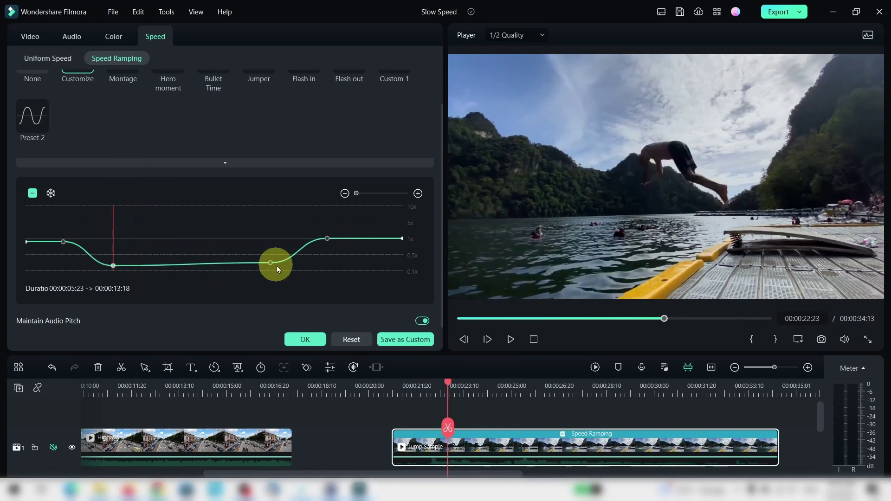
pyautogui.moveTo(270, 262); pyautogui.dragTo(169, 266)
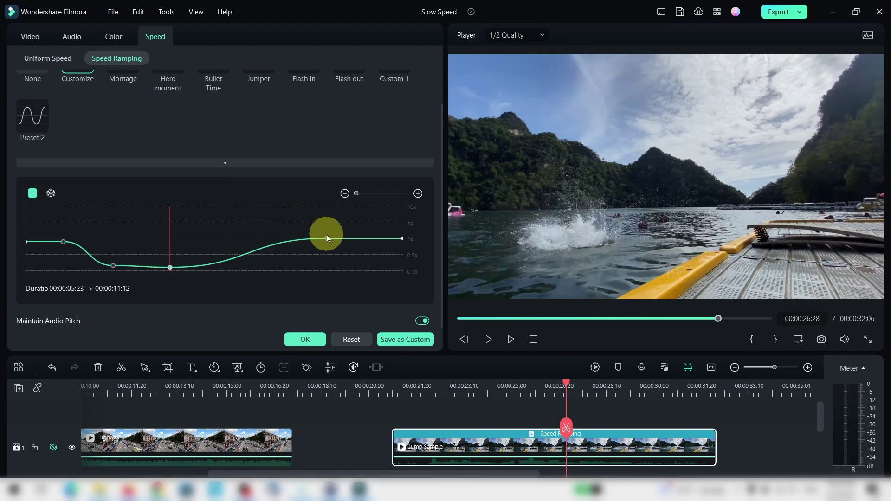
# Step: Move the 1x point earlier, raise the curve's end point, and replay from the start
pyautogui.moveTo(326, 238); pyautogui.dragTo(227, 239)
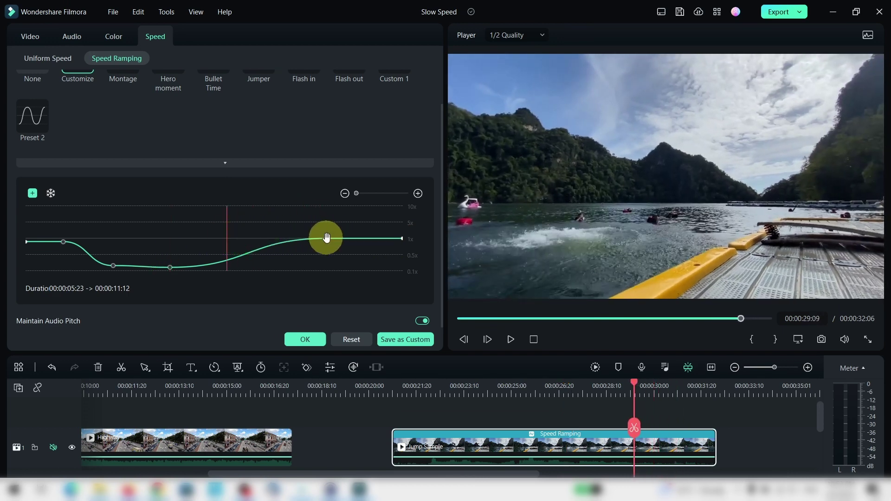
pyautogui.moveTo(326, 237); pyautogui.dragTo(235, 239)
pyautogui.moveTo(402, 238); pyautogui.dragTo(311, 238)
pyautogui.click(57, 221)
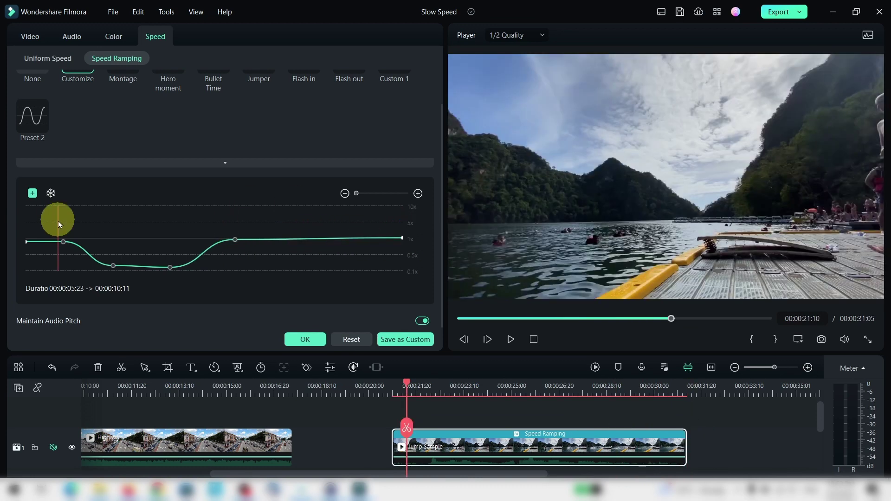
pyautogui.click(37, 221)
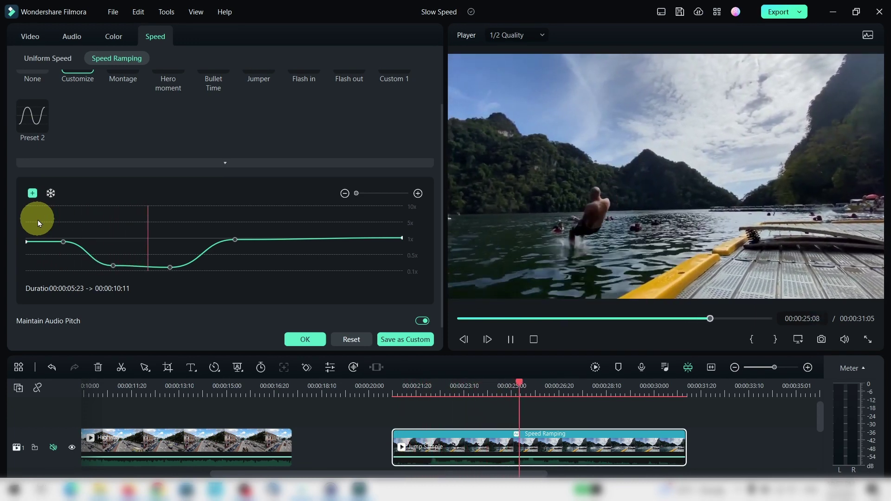
pyautogui.press('space')
# Step: Raise the low point slightly and bring the return to normal speed earlier
pyautogui.moveTo(170, 265); pyautogui.dragTo(164, 253)
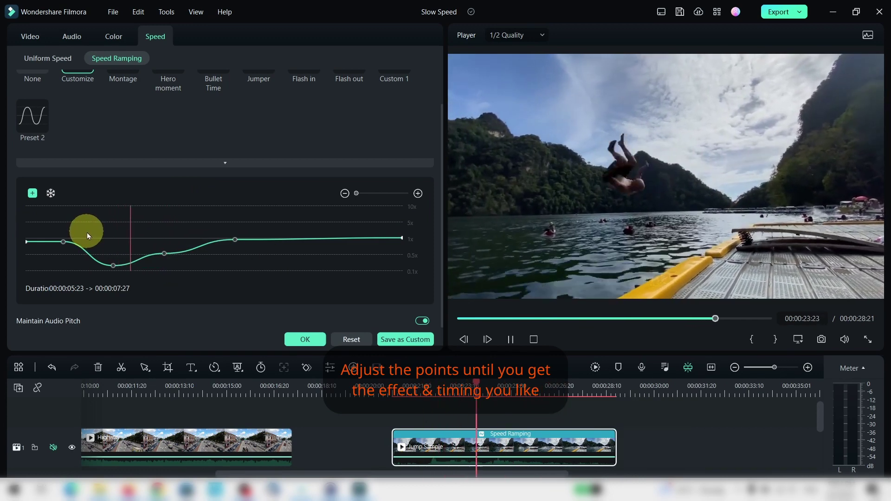
pyautogui.moveTo(235, 239); pyautogui.dragTo(189, 239)
pyautogui.click(164, 254)
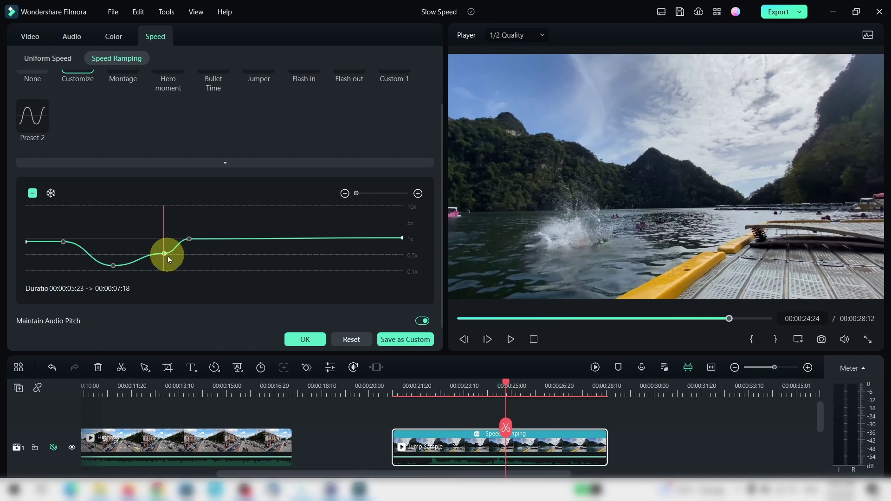
# Step: Delete the extra keyframe from the speed curve and play back the reshaped ramp
pyautogui.click(32, 193)
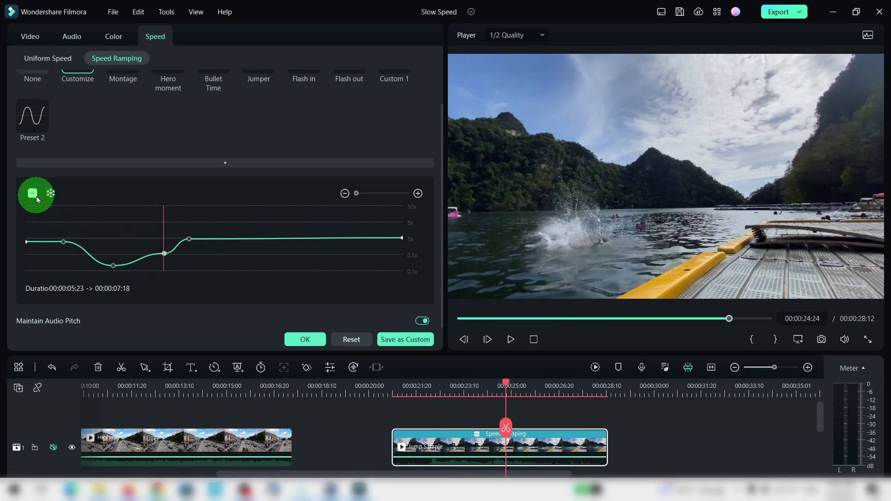
pyautogui.click(63, 219)
pyautogui.press('space')
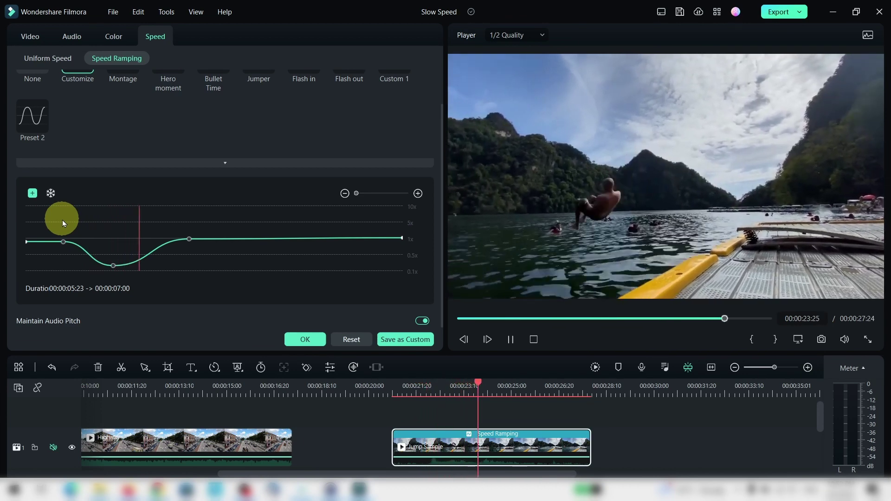
pyautogui.press('space')
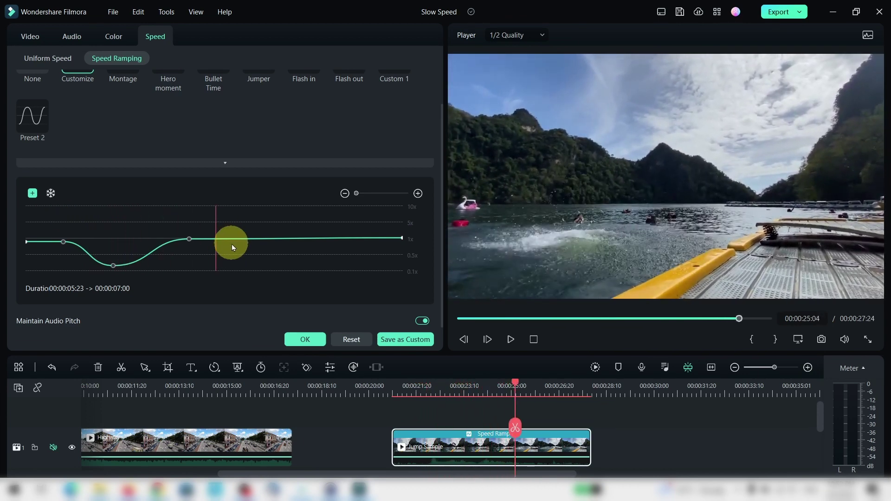
# Step: Add a new keyframe after the ramp and raise it to about 0.98x
pyautogui.moveTo(217, 211); pyautogui.dragTo(241, 216)
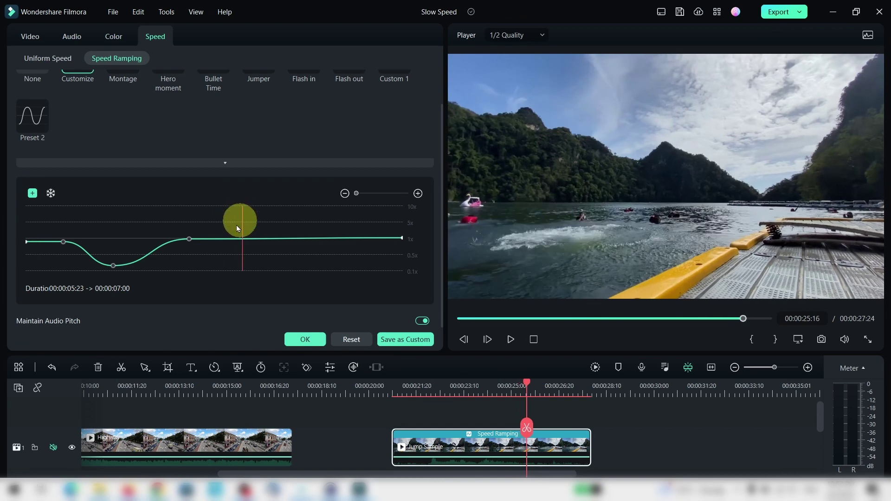
pyautogui.click(244, 241)
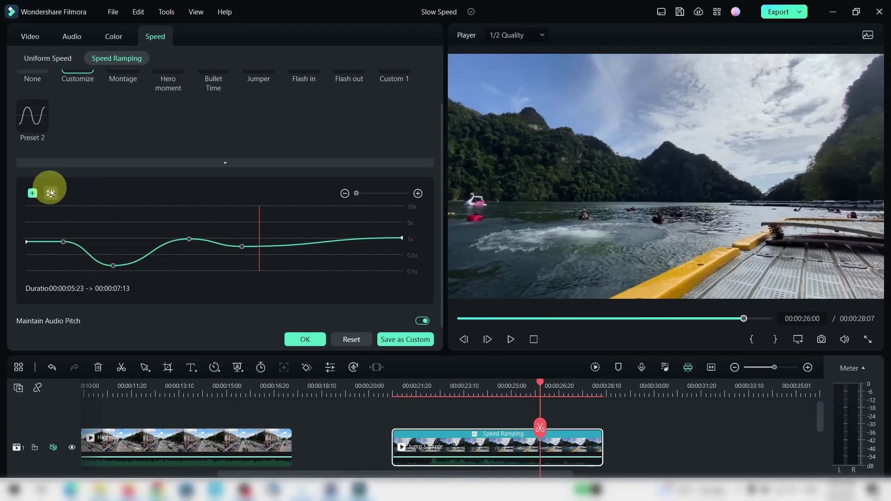
pyautogui.moveTo(249, 249)
pyautogui.mouseDown()
pyautogui.moveTo(241, 247)
pyautogui.moveTo(249, 238)
pyautogui.mouseUp()
# Step: Add a 5-second freeze frame at the slowest point of the speed dip
pyautogui.click(119, 231)
pyautogui.click(119, 230)
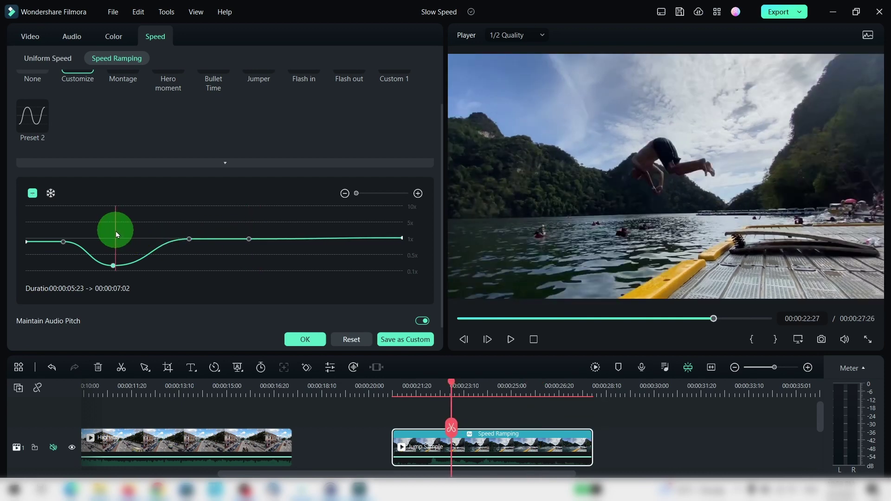
pyautogui.click(51, 196)
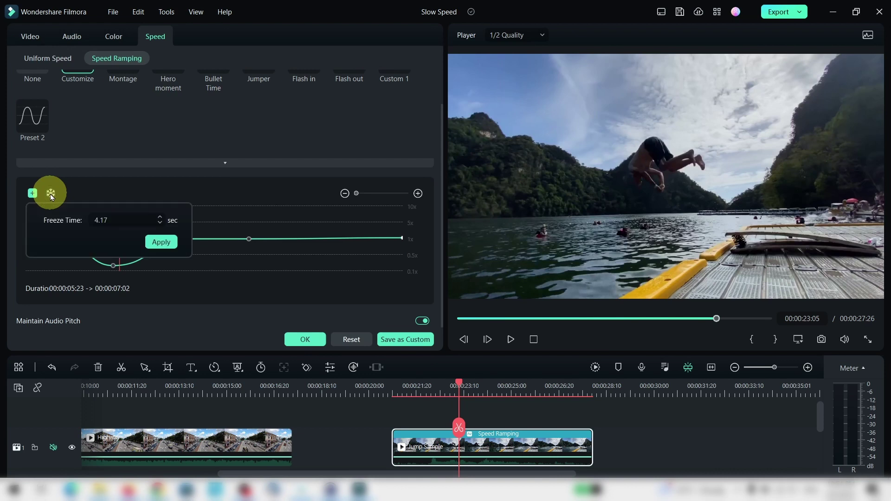
pyautogui.doubleClick(116, 219)
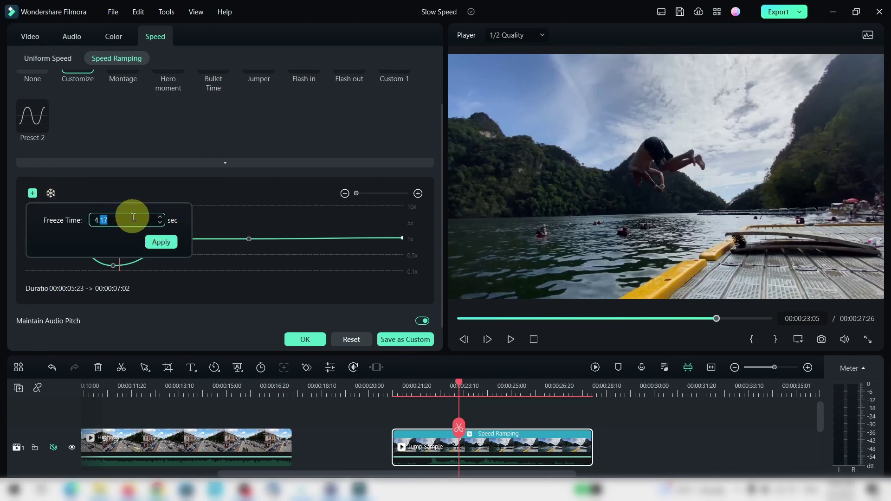
pyautogui.press('BackSpace')
pyautogui.press('BackSpace')
pyautogui.click(160, 242)
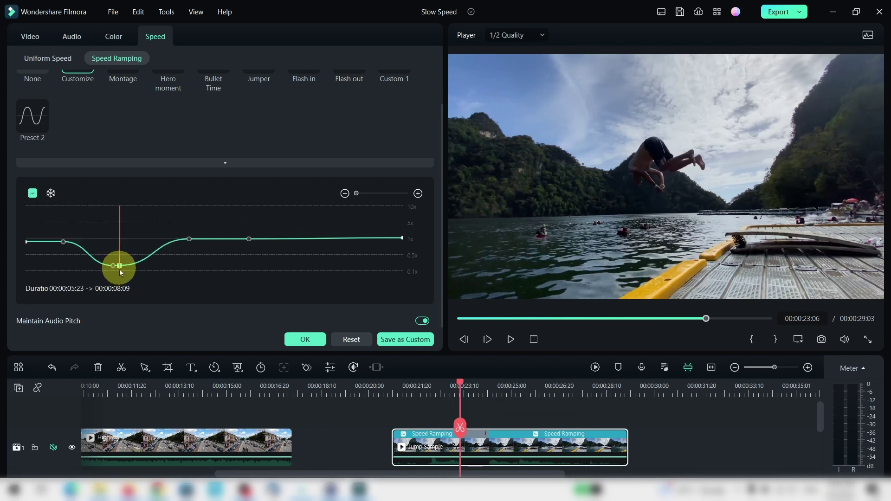
# Step: Replay the clip from before the ramp and nudge the freeze point on the curve
pyautogui.click(43, 229)
pyautogui.press('space')
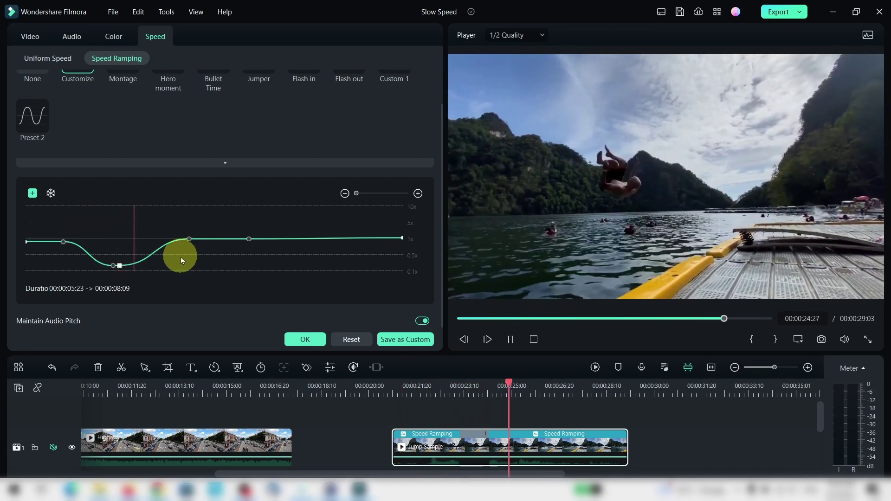
pyautogui.press('space')
pyautogui.moveTo(131, 263); pyautogui.dragTo(122, 254)
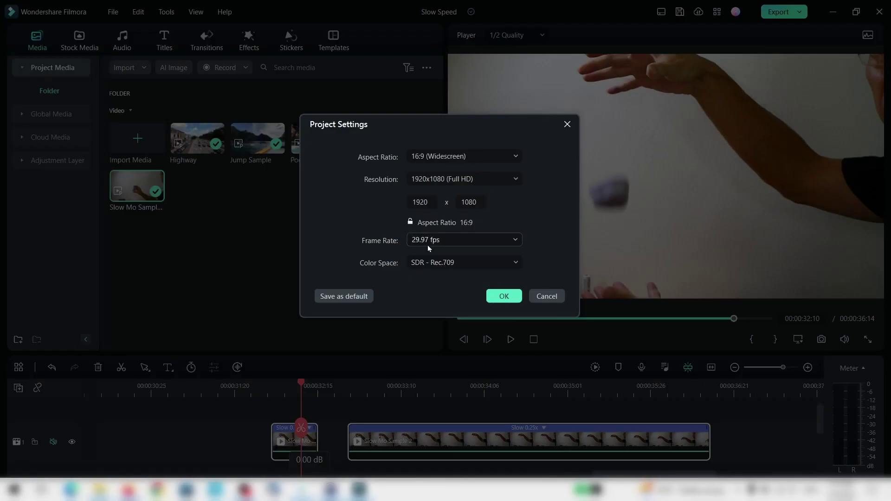
# Step: Keep 29.97 fps, then step frame by frame through the Slow 0.25x clip from its start
pyautogui.click(501, 296)
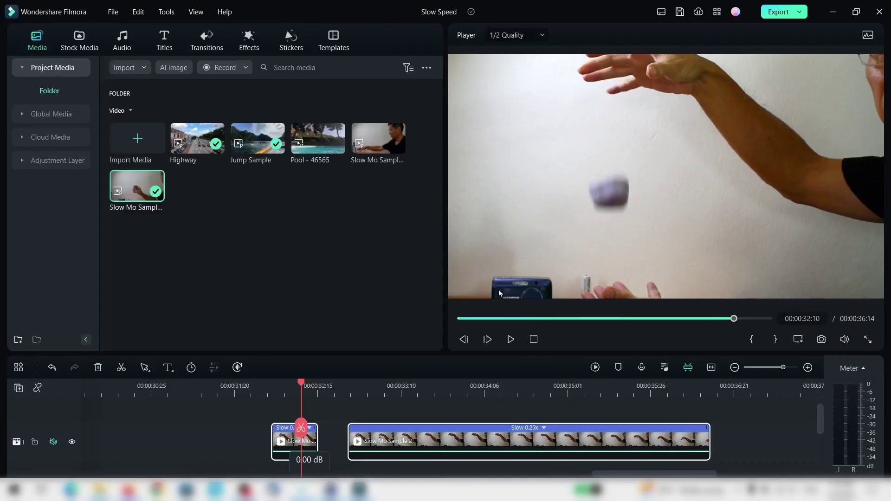
pyautogui.click(358, 390)
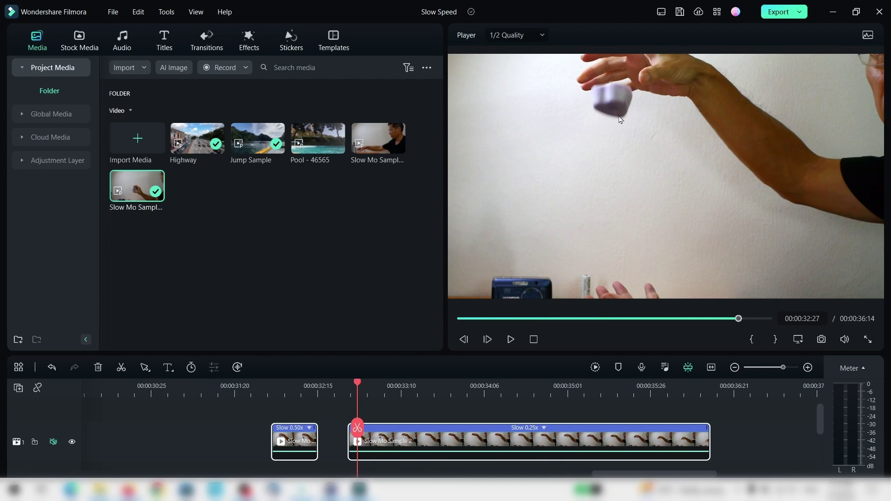
pyautogui.press('Right')
pyautogui.press('Right')
pyautogui.press('Right')
pyautogui.press('Right')
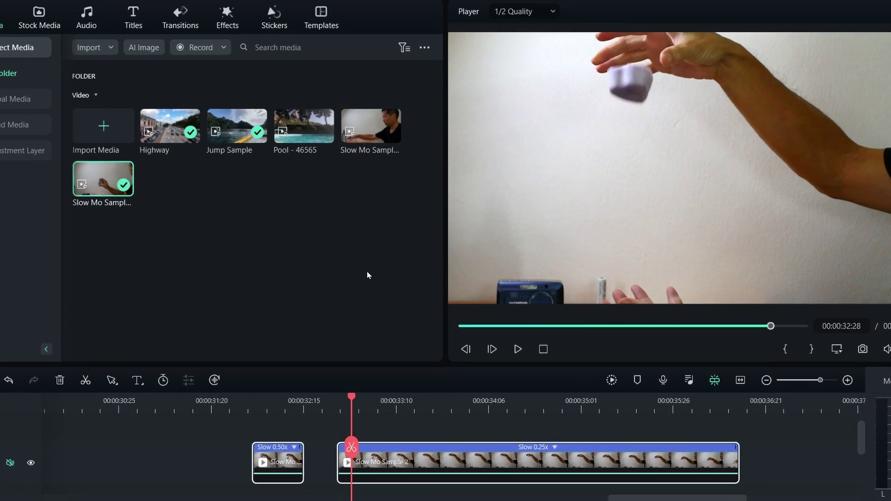
pyautogui.press('Right')
pyautogui.press('Right')
pyautogui.press('Right')
pyautogui.press('Right')
pyautogui.press('Right')
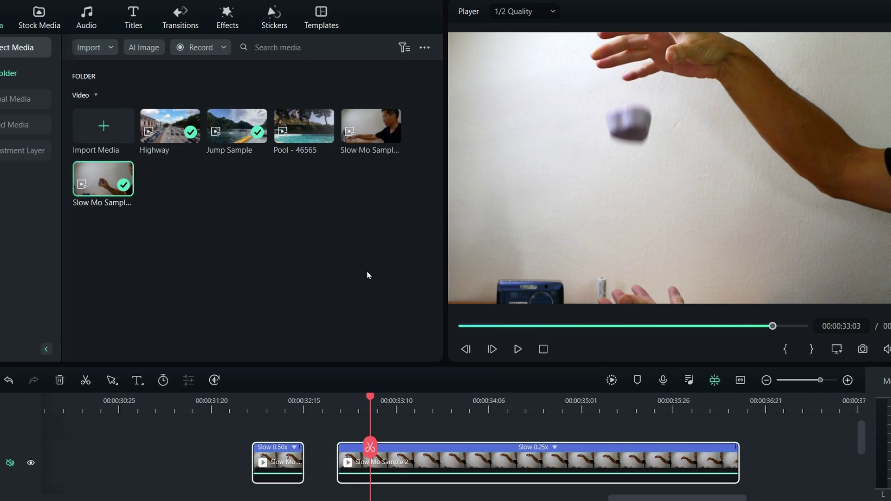
pyautogui.press('Right')
pyautogui.press('Right')
pyautogui.press('Right')
pyautogui.press('Right')
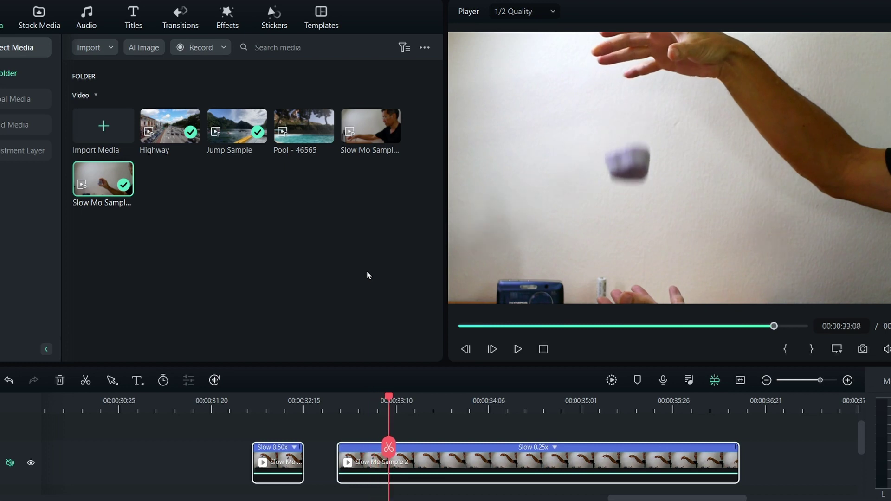
pyautogui.press('Right')
pyautogui.press('Right')
pyautogui.press('Right')
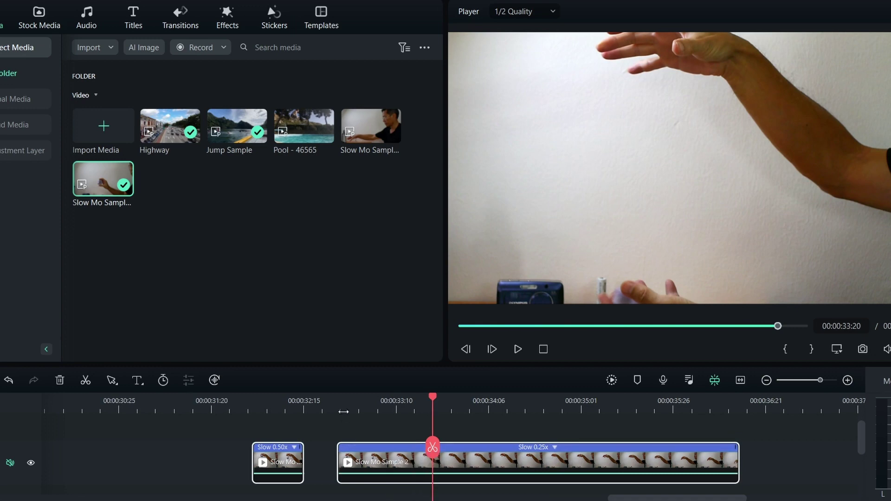
pyautogui.click(344, 412)
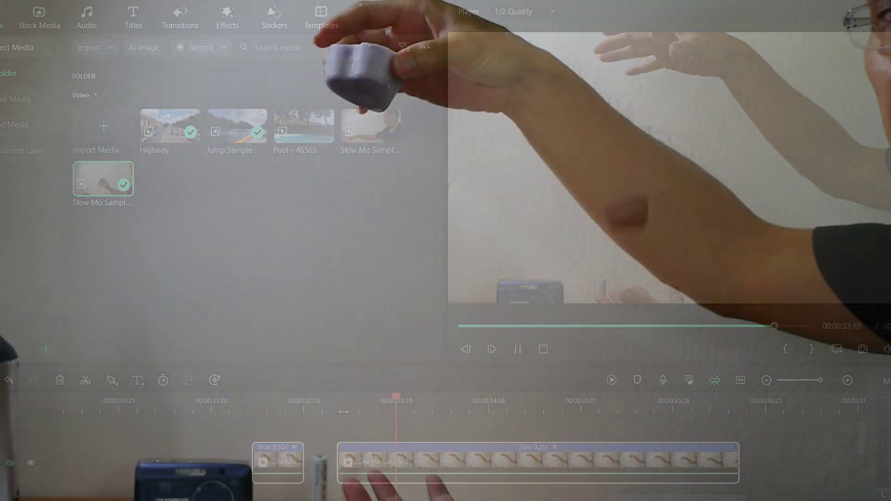